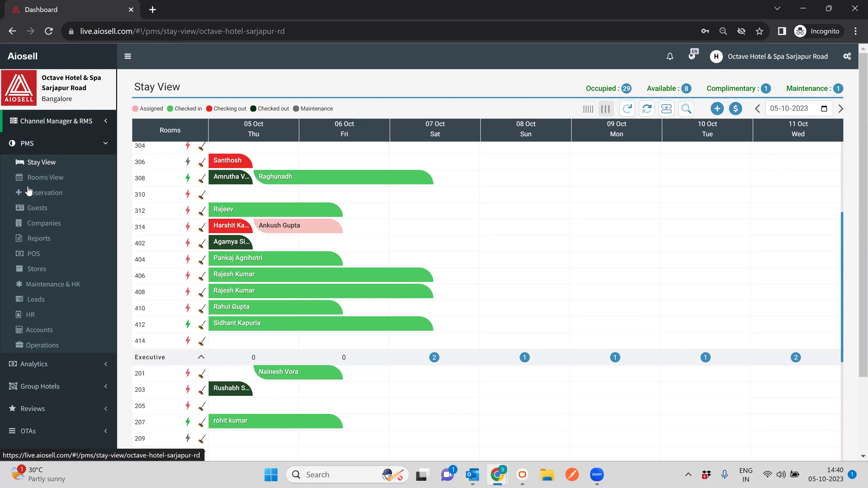
Open the HR module of the PMS and look through the list of active employees.
left_click(39, 208)
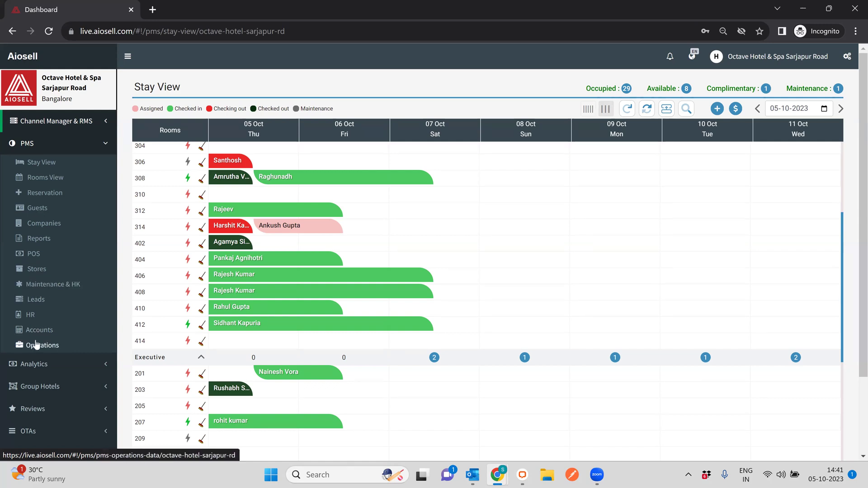
left_click(31, 314)
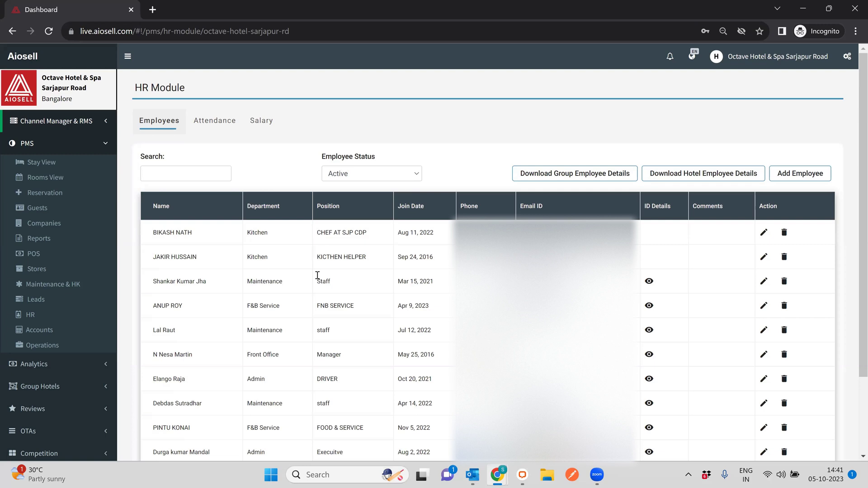
scroll(310, 273, "down", 2)
scroll(154, 334, "up", 2)
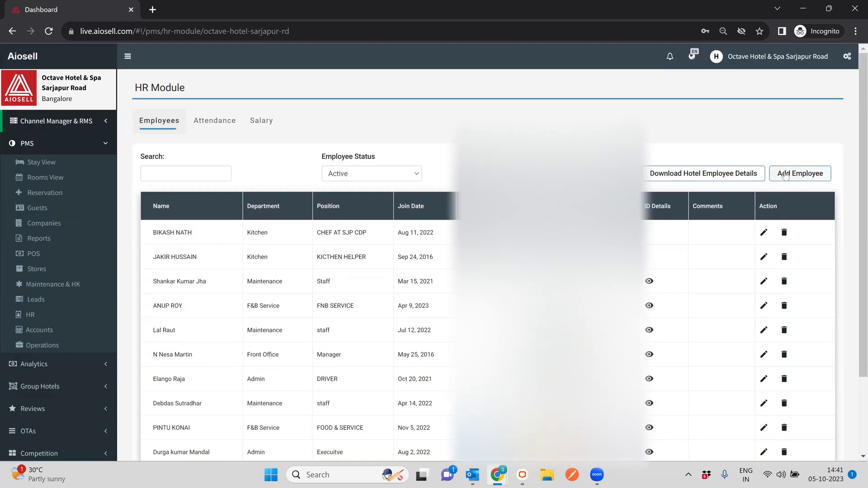
Filter the employee list by the Resigned employee status.
left_click(352, 175)
left_click(349, 185)
left_click(357, 174)
left_click(353, 195)
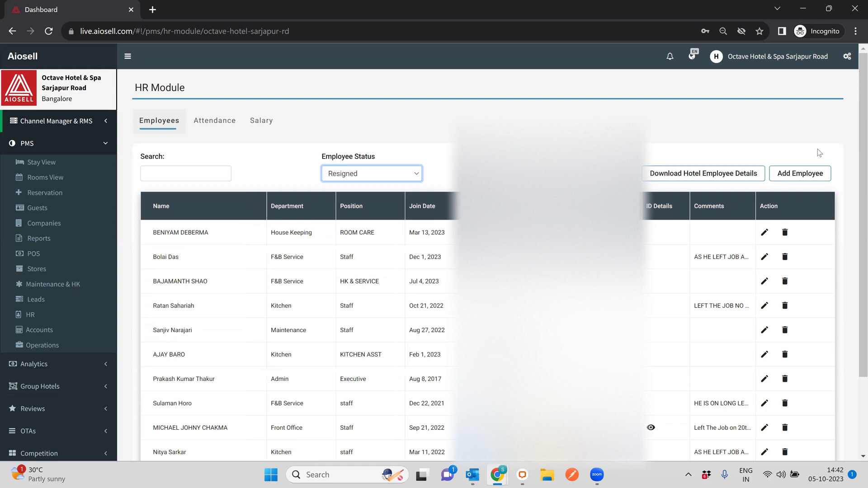
Open a new employee form and review its Employee section, including the department and employee status choices.
left_click(800, 174)
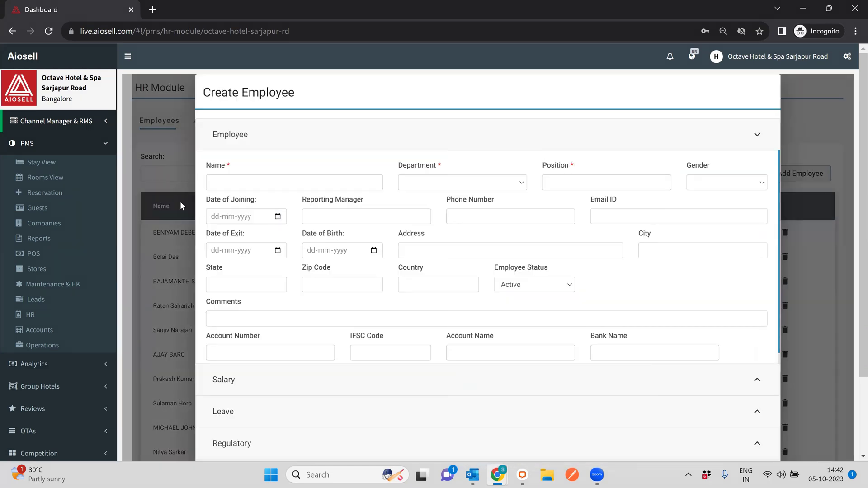
left_click(315, 141)
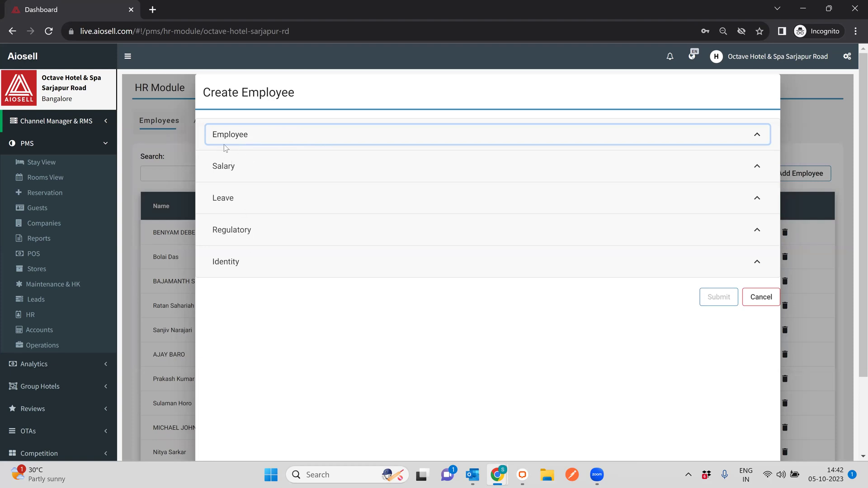
left_click(243, 143)
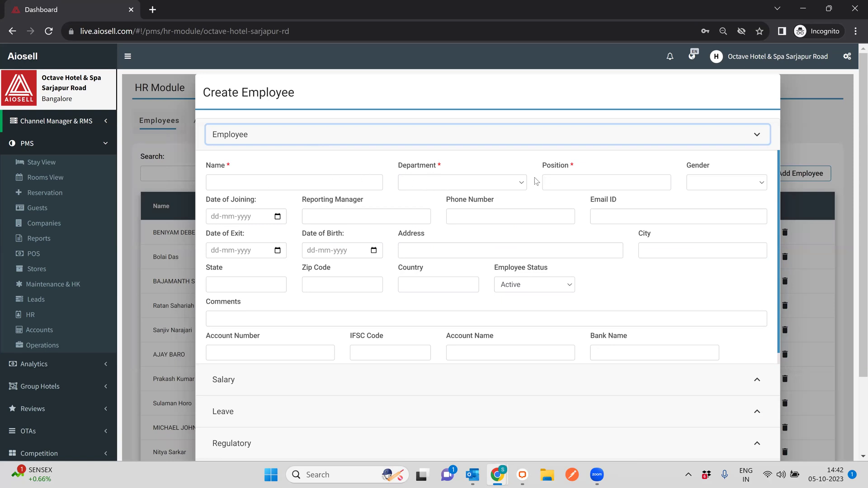
left_click(480, 186)
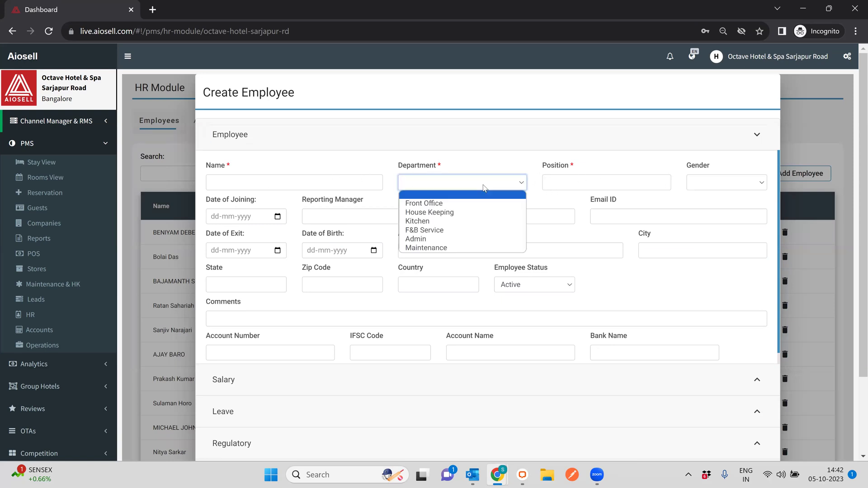
left_click(582, 155)
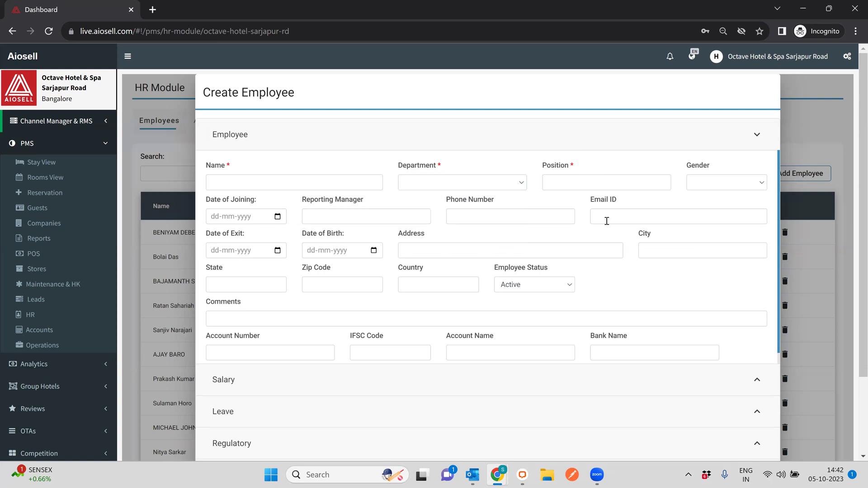
left_click(537, 283)
left_click(515, 291)
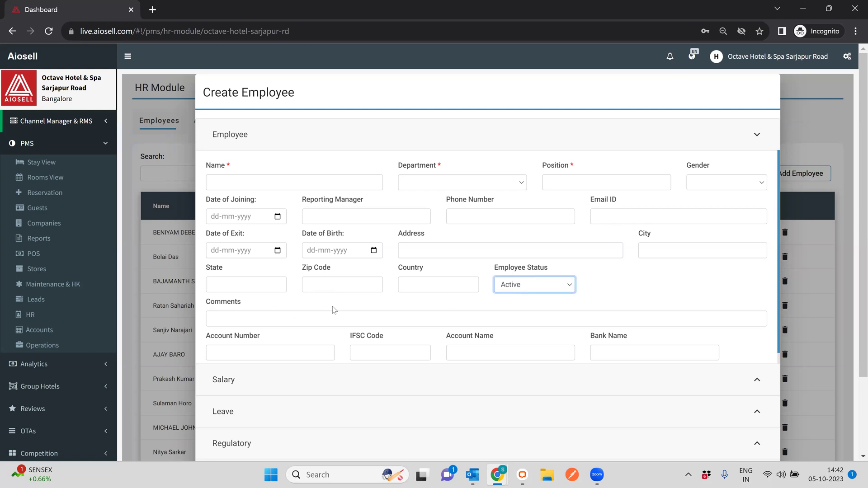
scroll(309, 323, "down", 1)
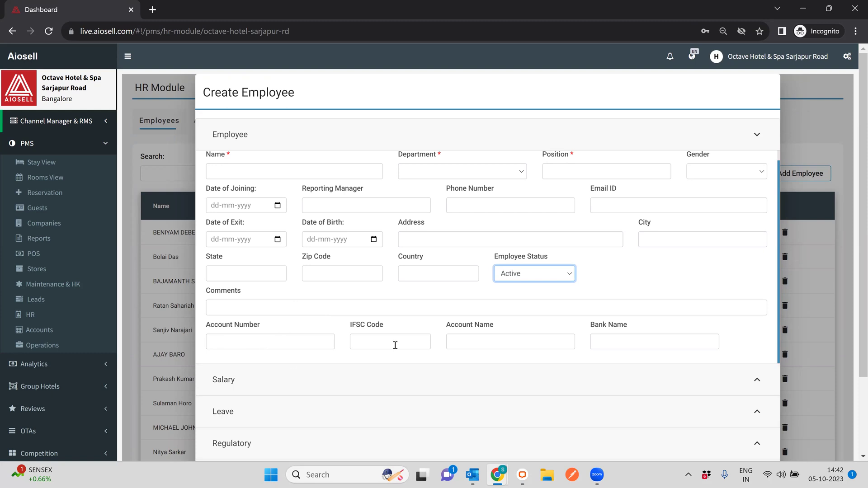
left_click(737, 135)
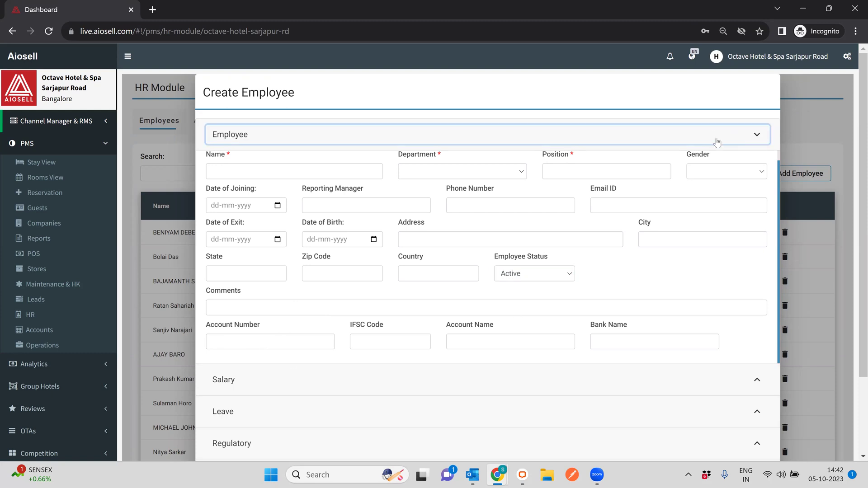
Review the Salary section of the new employee form, including the Process Salary and Payment Mode choices.
left_click(350, 174)
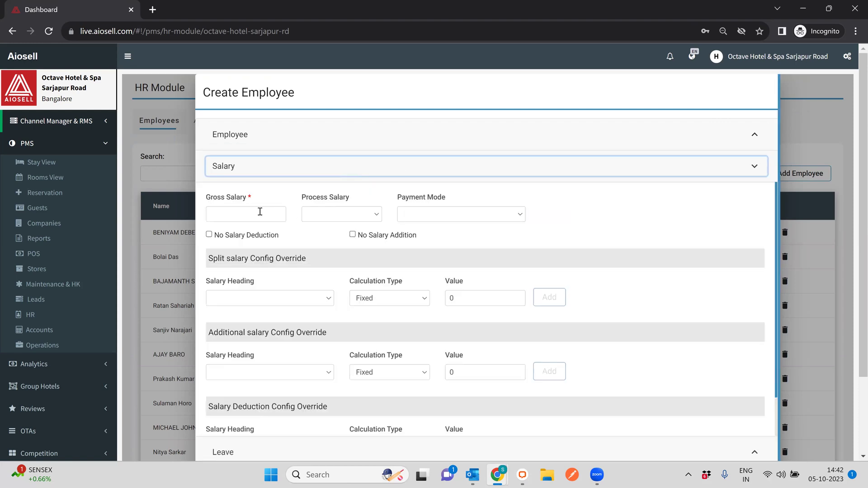
left_click(370, 211)
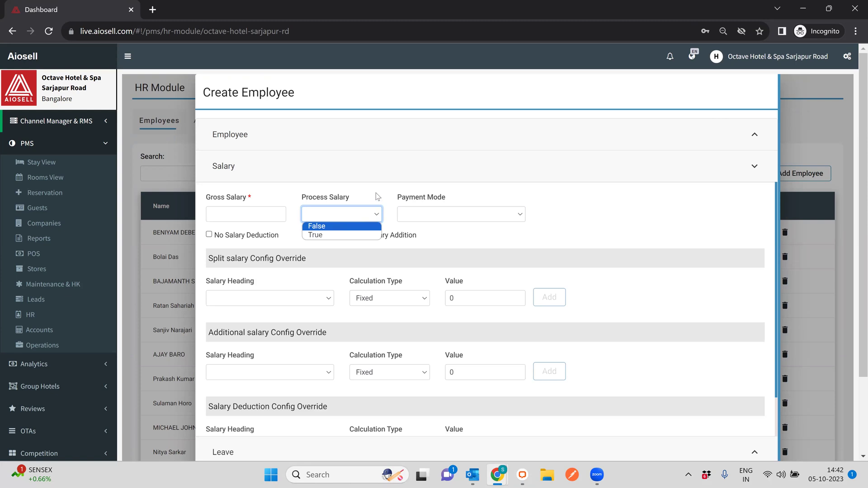
left_click(422, 202)
left_click(463, 217)
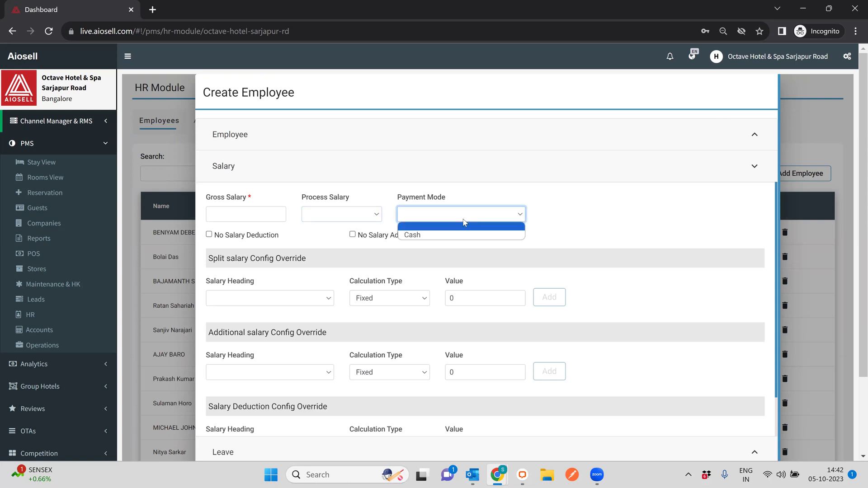
left_click(583, 238)
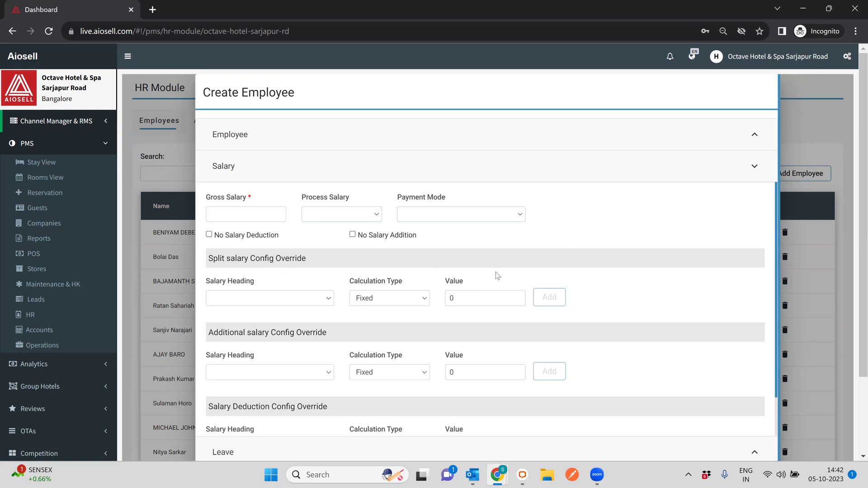
scroll(497, 276, "down", 1)
scroll(472, 271, "up", 1)
left_click(524, 169)
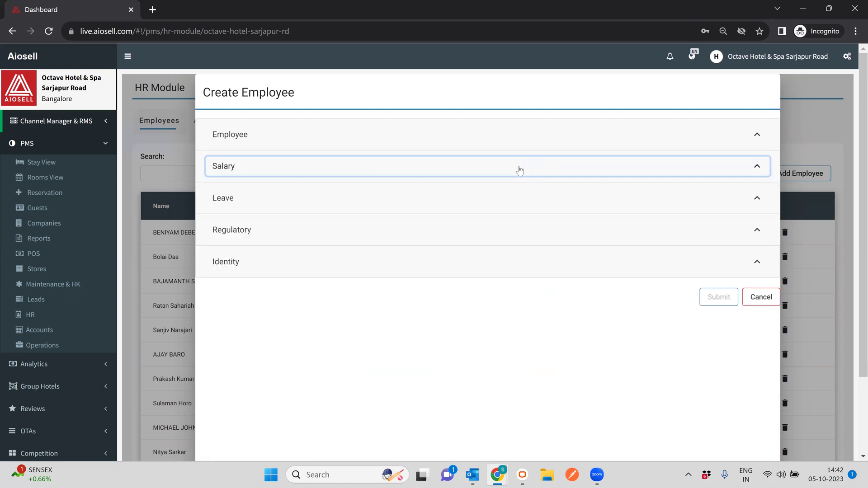
Review the Leave and Regulatory sections of the new employee form.
left_click(496, 201)
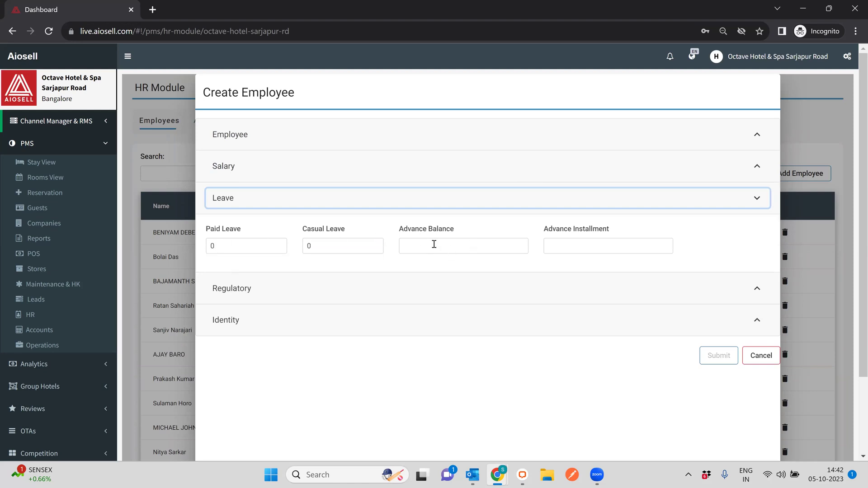
left_click(528, 206)
left_click(419, 233)
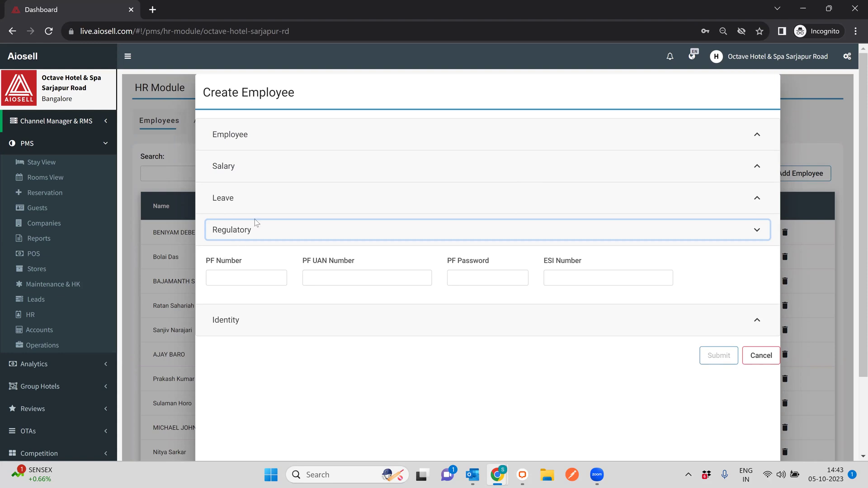
left_click(256, 231)
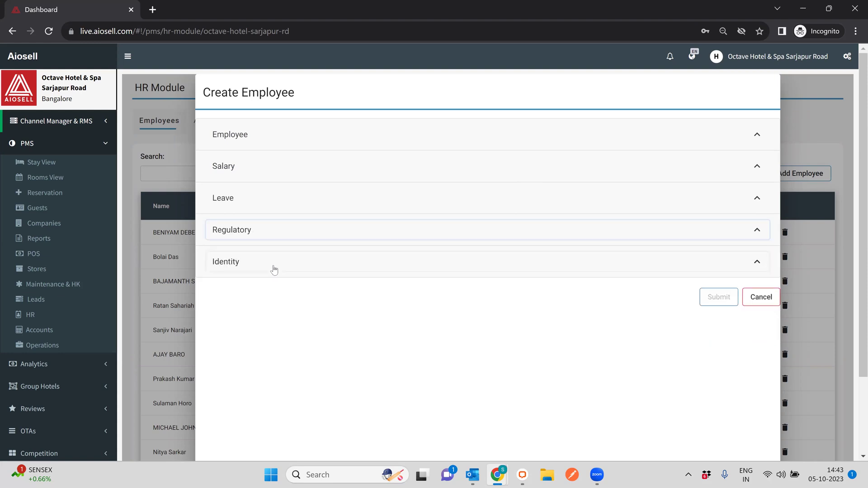
Review the ID types offered in the form's Identity section, and discard the new employee form.
left_click(273, 266)
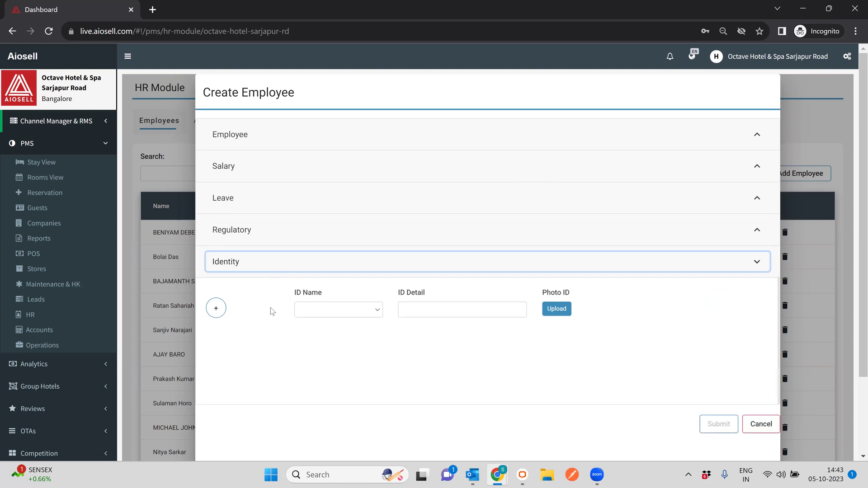
left_click(341, 312)
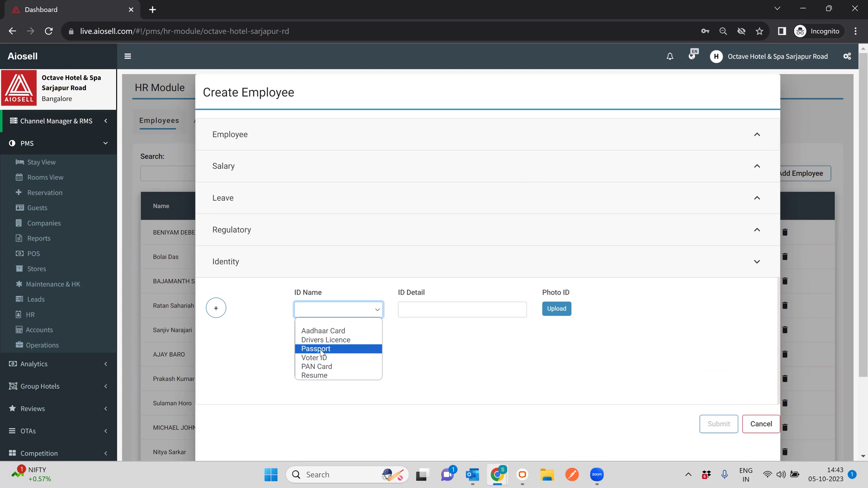
left_click(434, 308)
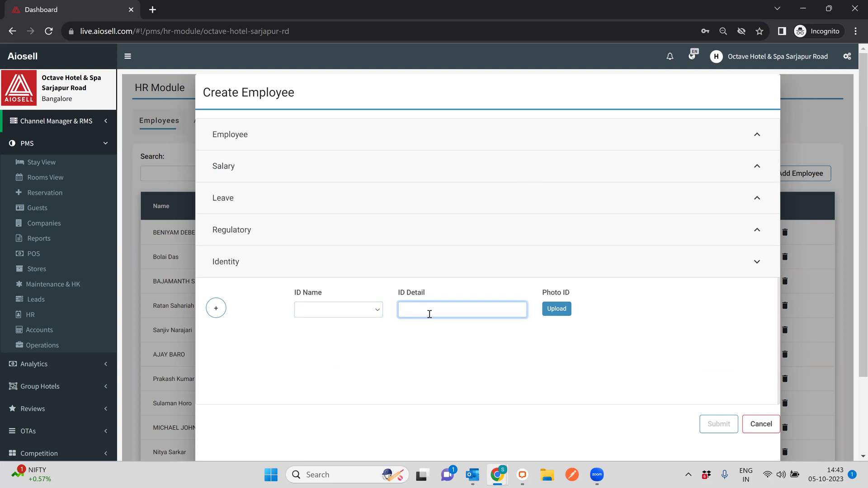
left_click(753, 426)
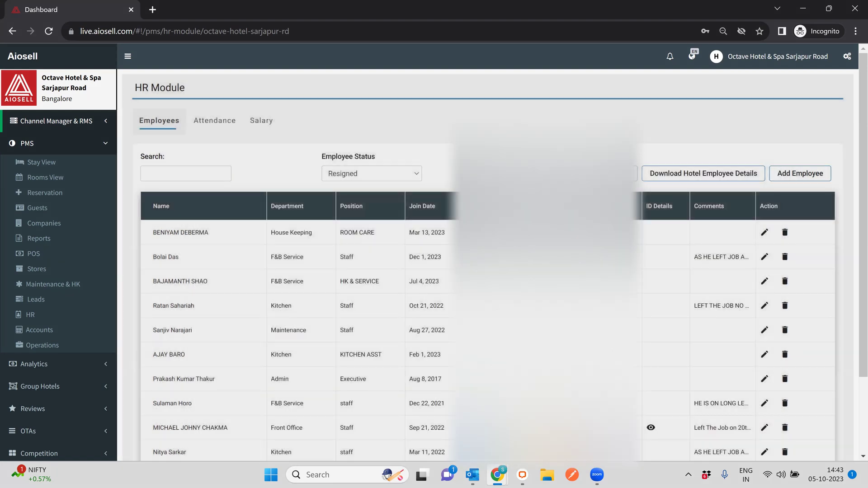
Filter the employee list by the Active employee status.
scroll(768, 307, "down", 2)
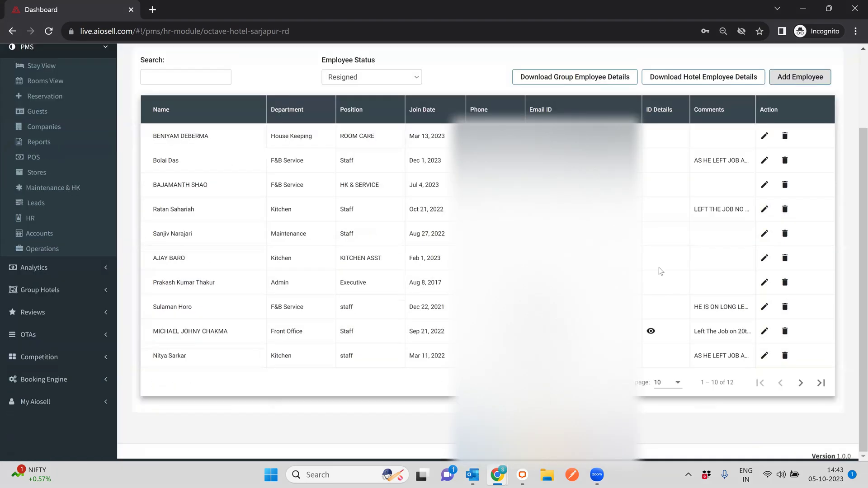
scroll(425, 172, "up", 2)
left_click(398, 175)
left_click(397, 188)
scroll(789, 245, "down", 2)
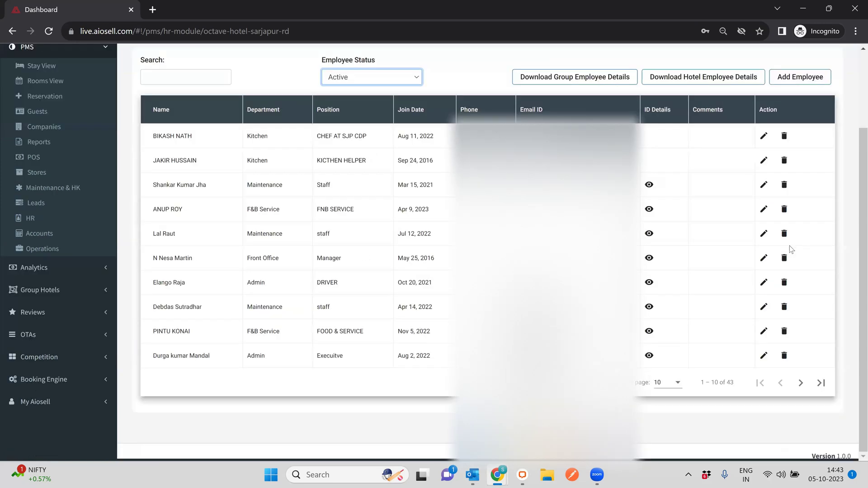
Open the record of the employee with position FNB SERVICE, review its Employee, Salary, Regulatory and Identity sections, and close it without saving.
left_click(764, 214)
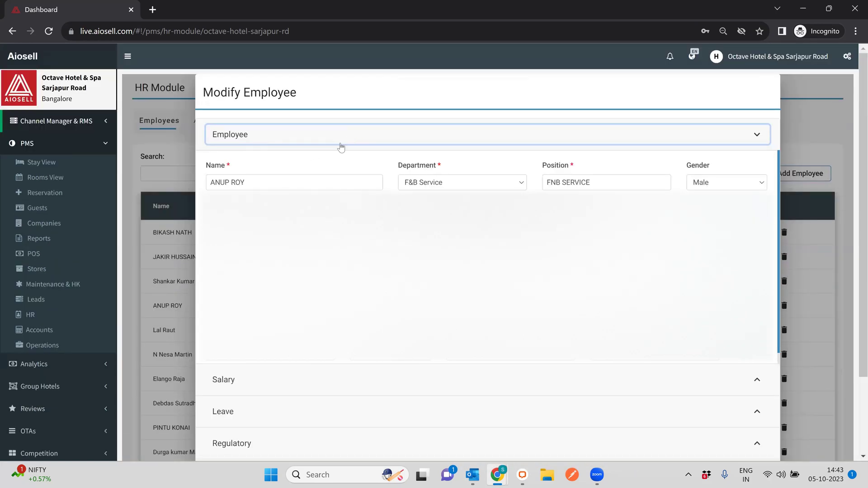
left_click(341, 143)
left_click(321, 167)
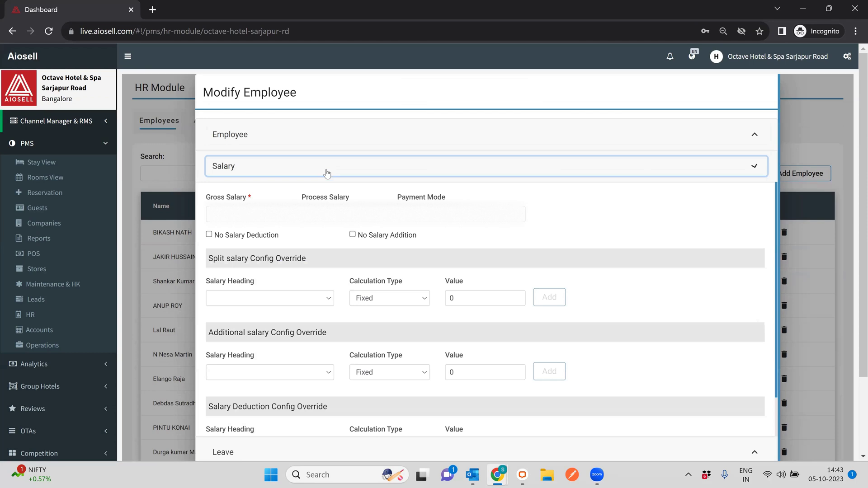
left_click(324, 170)
left_click(315, 231)
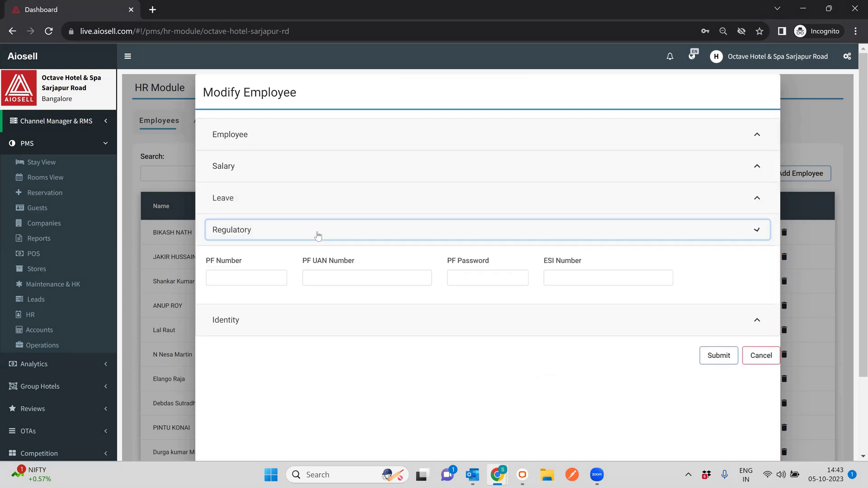
left_click(316, 232)
left_click(312, 266)
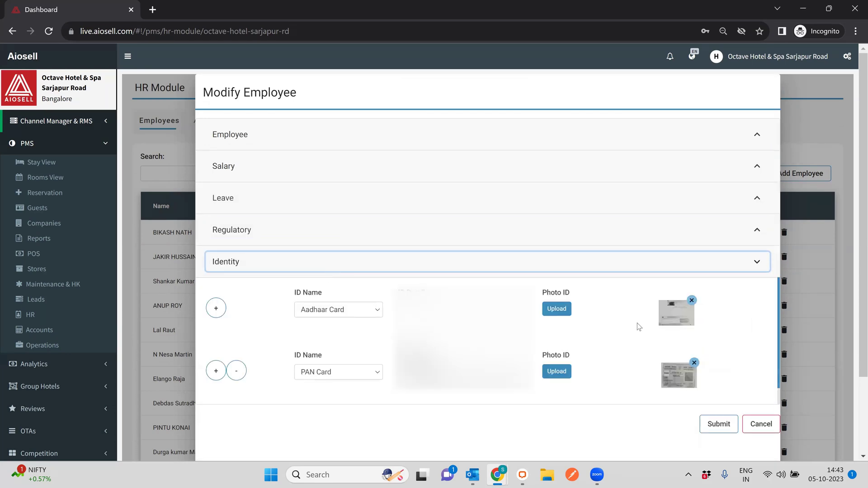
left_click(507, 262)
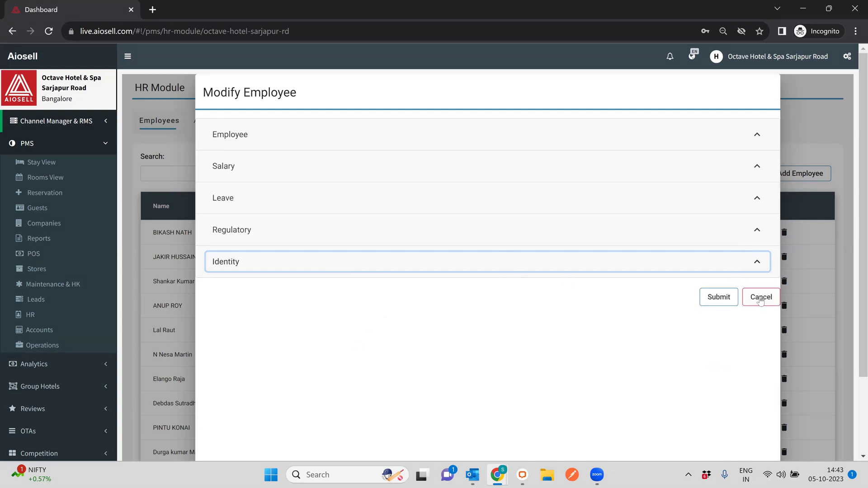
left_click(789, 182)
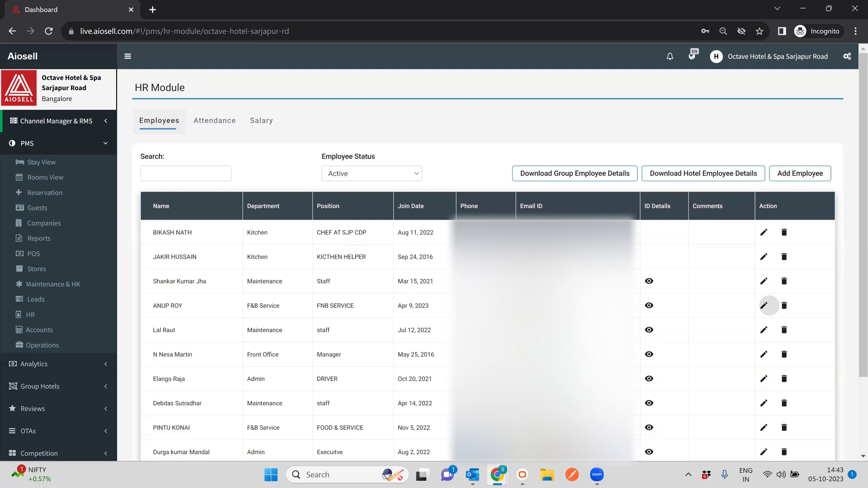
Open the attendance sheet and review the attendance codes offered for the first employee on 01 Sun without changing the entry.
scroll(362, 260, "down", 3)
scroll(357, 260, "up", 3)
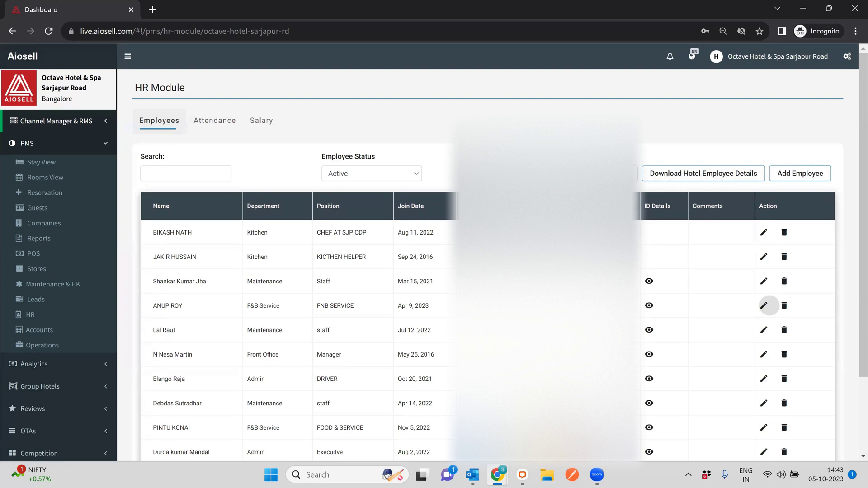
left_click(224, 126)
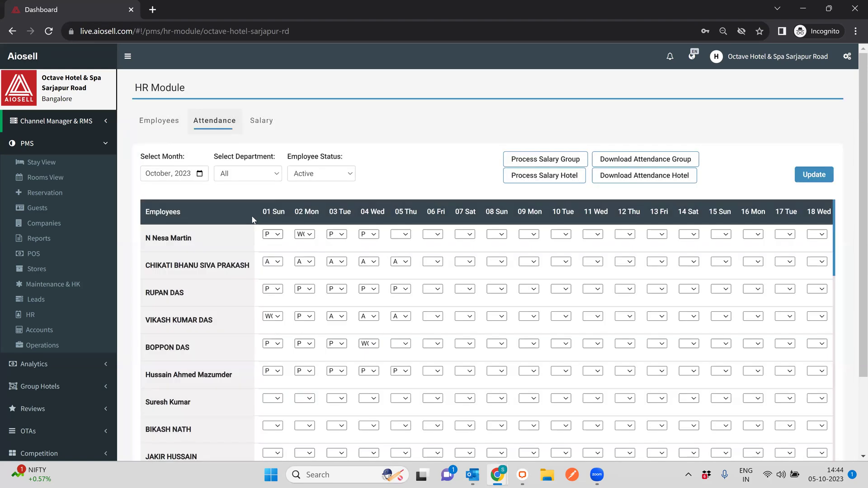
left_click(267, 236)
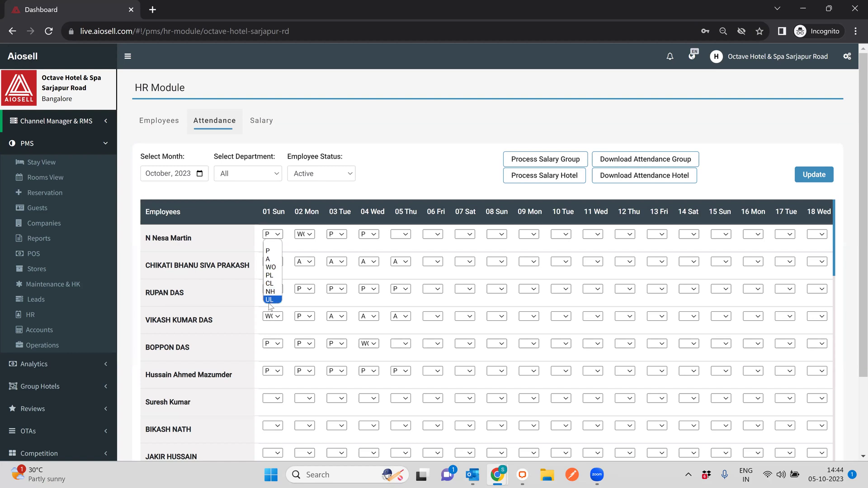
left_click(250, 237)
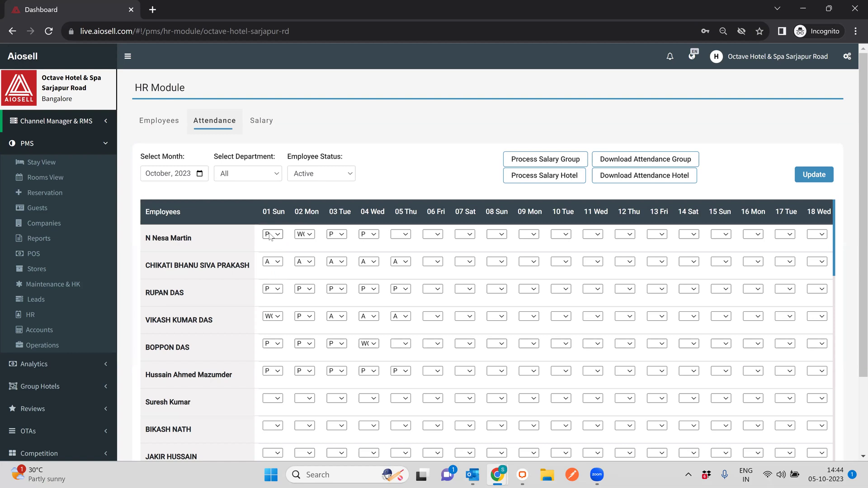
Show the attendance sheet for September 2023, review its entries, and filter it by the Front Office department.
left_click(199, 173)
left_click(163, 244)
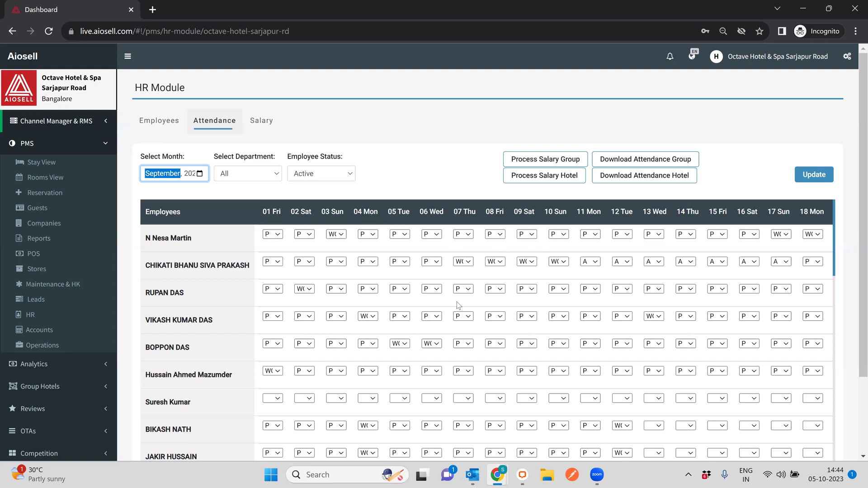
scroll(466, 294, "down", 3)
scroll(519, 317, "down", 10)
scroll(519, 310, "up", 15)
scroll(497, 289, "down", 6)
scroll(527, 291, "up", 6)
left_click(269, 176)
left_click(306, 198)
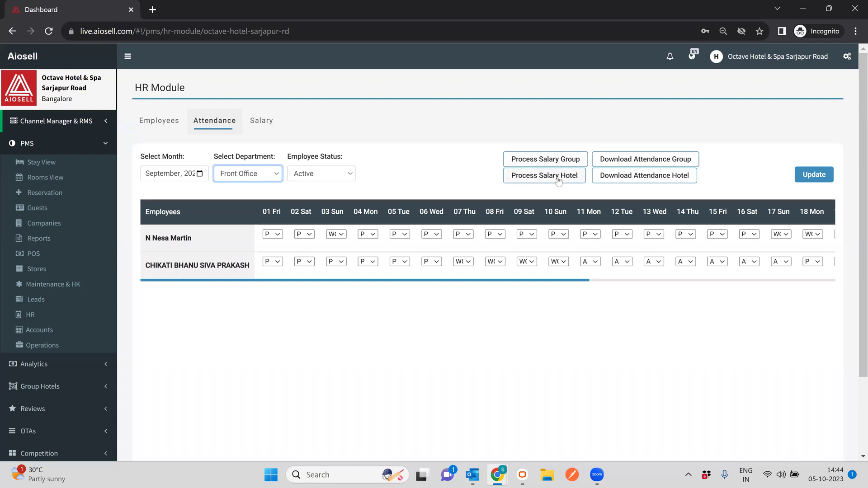
Open the salary sheet for September 2023 and review its working days, earned salary, additional salary and deduction columns.
left_click(262, 121)
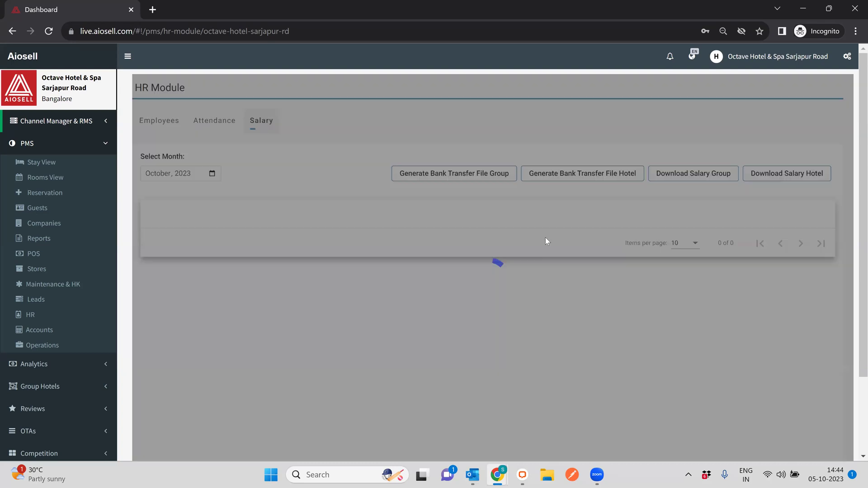
left_click(212, 172)
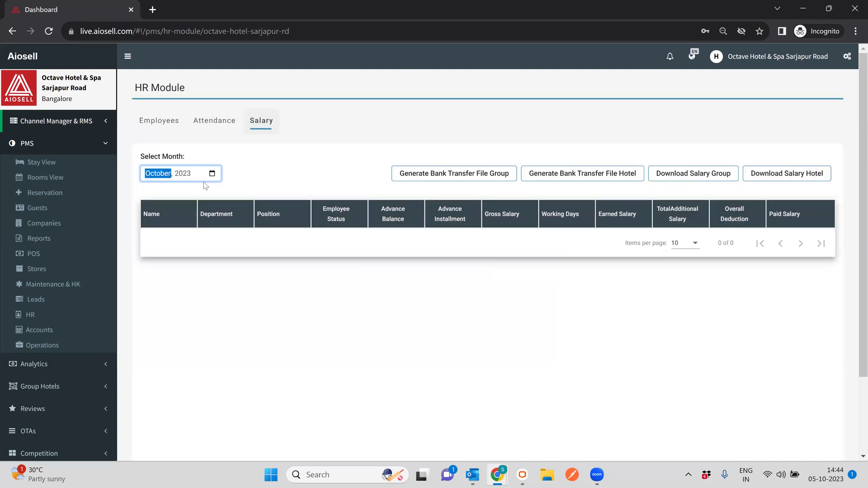
left_click(212, 173)
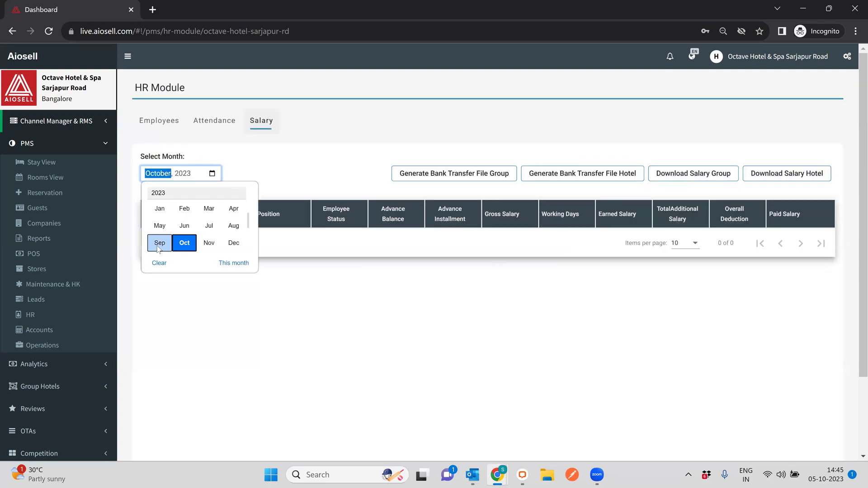
left_click(169, 249)
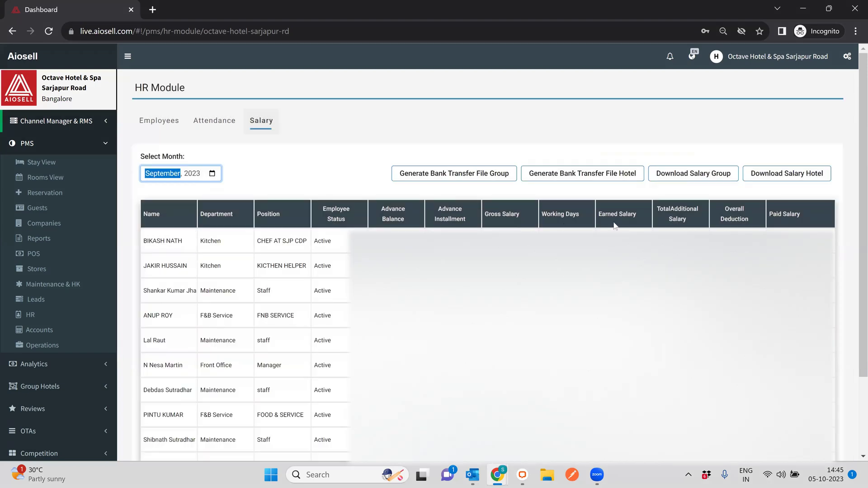
left_click(563, 225)
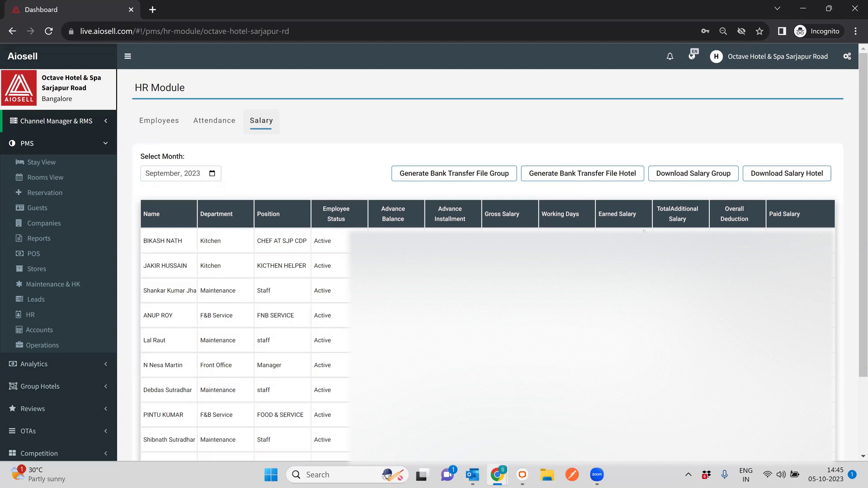
left_click_drag(691, 227, 692, 242)
left_click(692, 244)
scroll(592, 344, "down", 3)
scroll(592, 344, "up", 3)
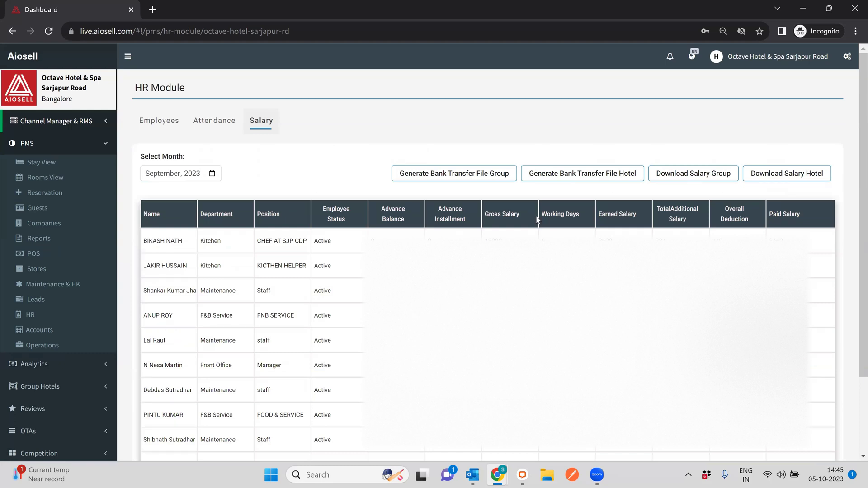
Revisit the employee list and attendance sheet, show the September 2023 salaries again, and return to the employee list.
left_click(158, 120)
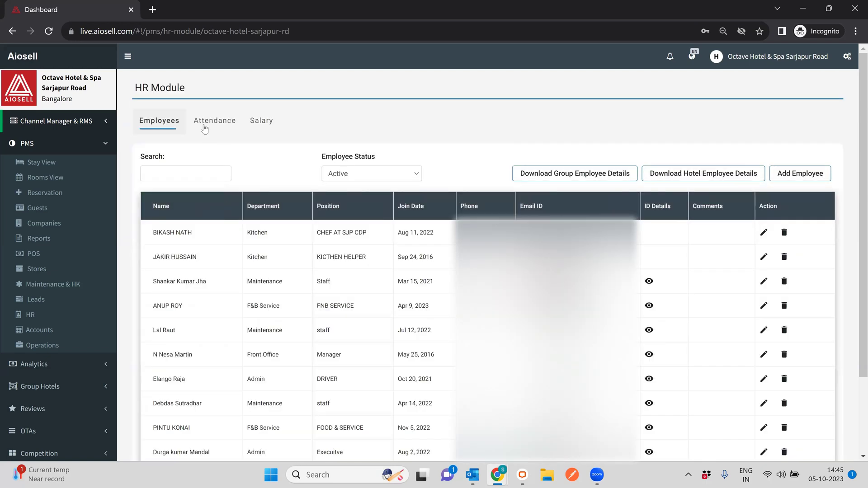
left_click(205, 123)
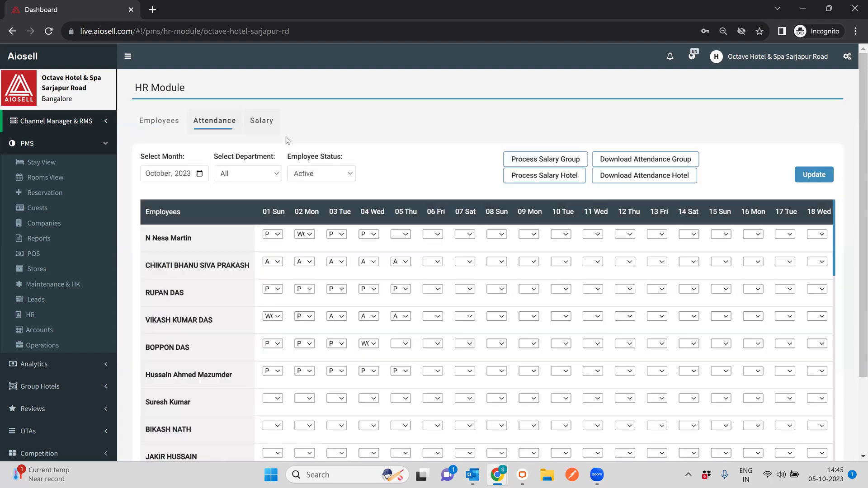
left_click(262, 121)
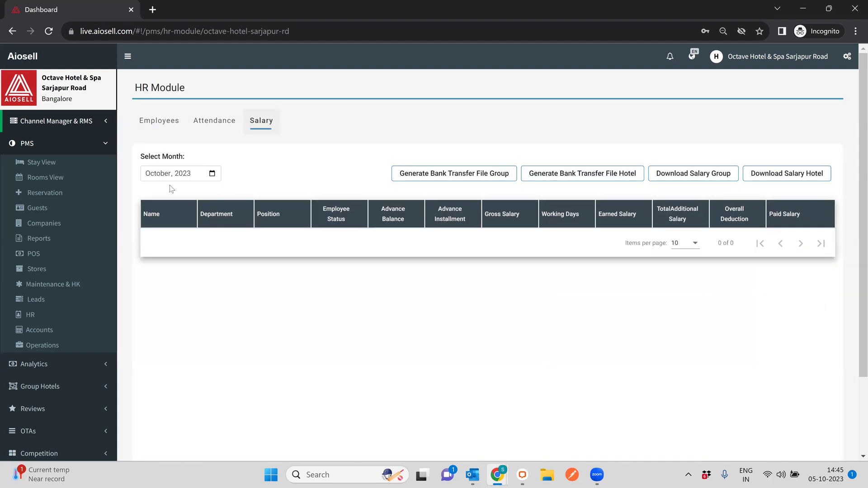
left_click(211, 175)
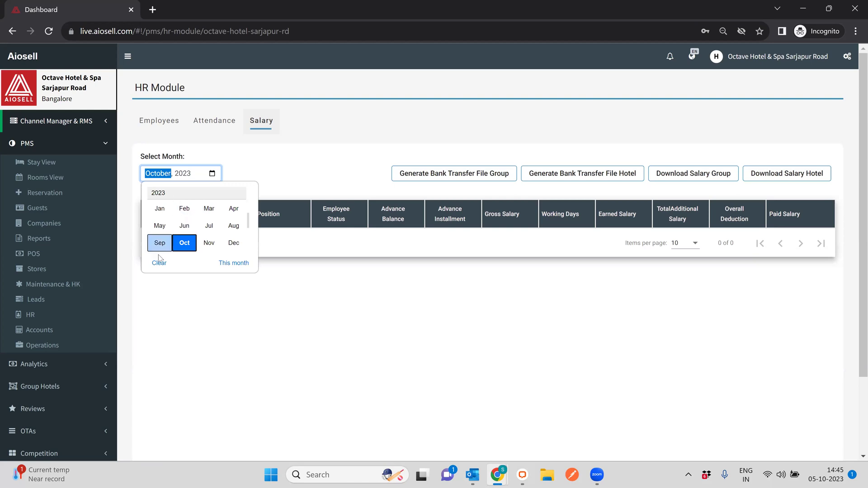
left_click(159, 243)
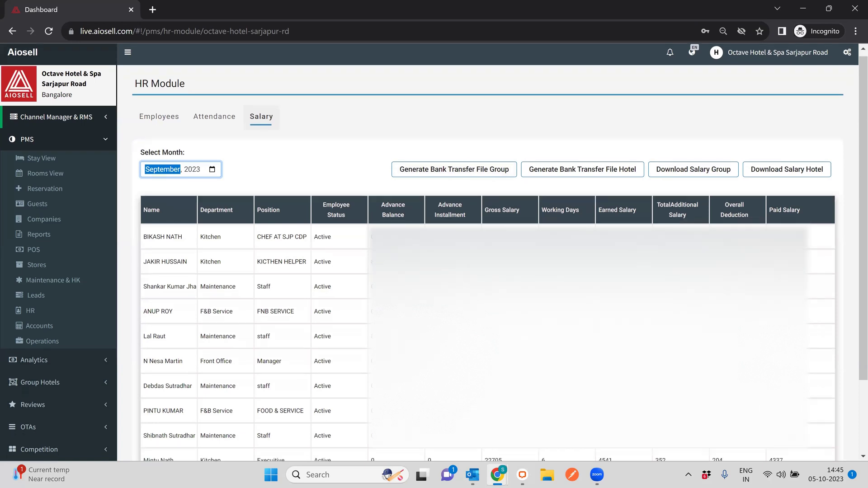
scroll(487, 272, "down", 2)
scroll(487, 272, "up", 2)
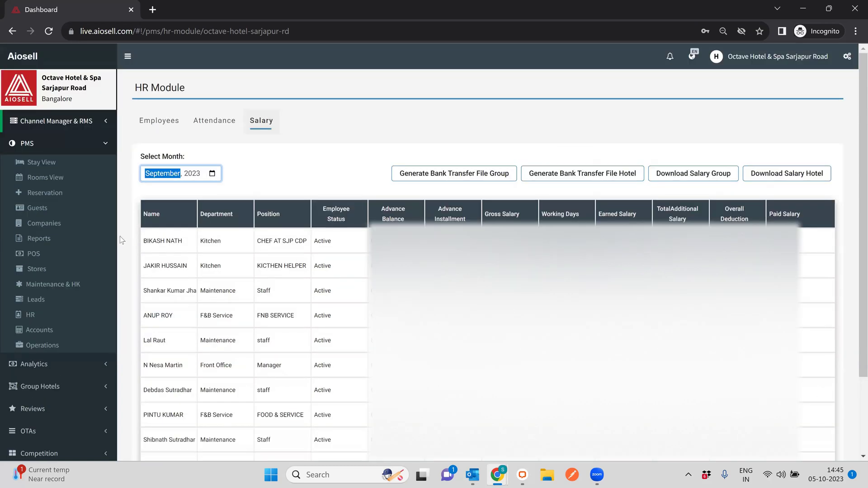
left_click(169, 120)
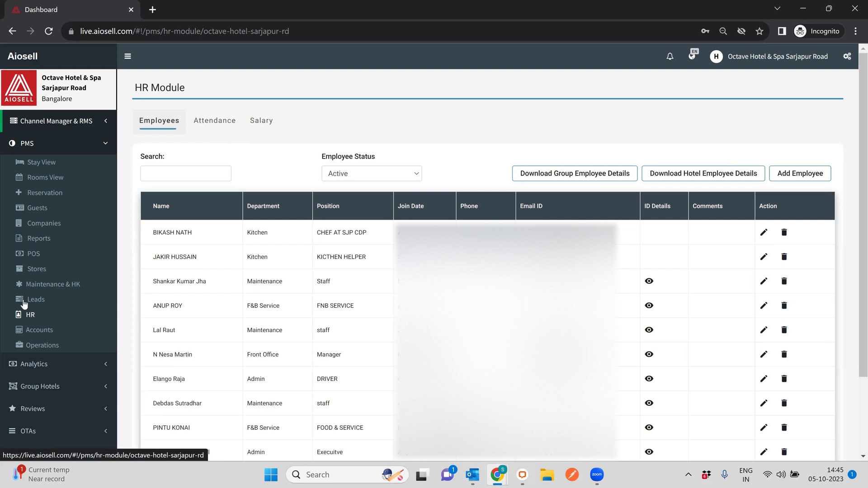
Open the PMS reports, look through the available report types, and display the Monthly P&L report.
left_click(38, 238)
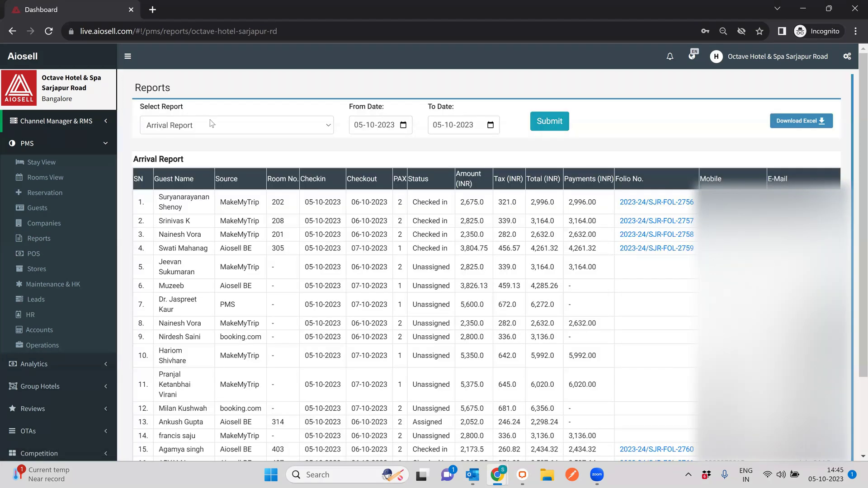
left_click(217, 125)
scroll(248, 208, "down", 5)
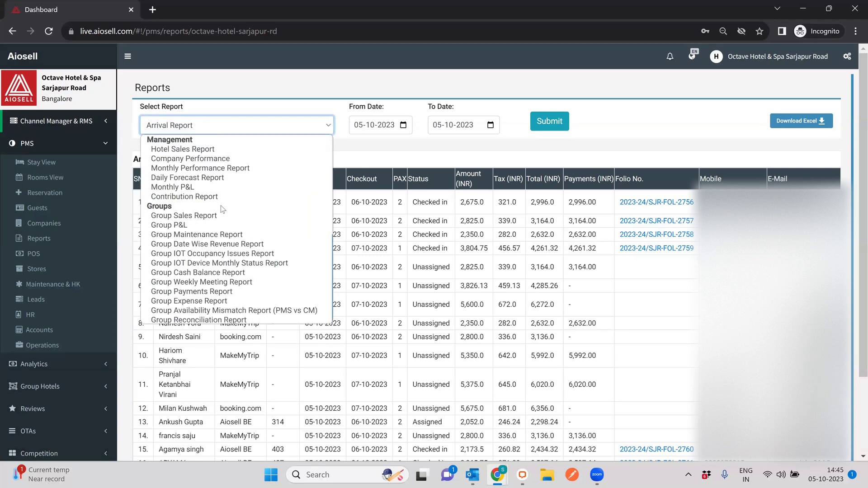
scroll(222, 199, "up", 5)
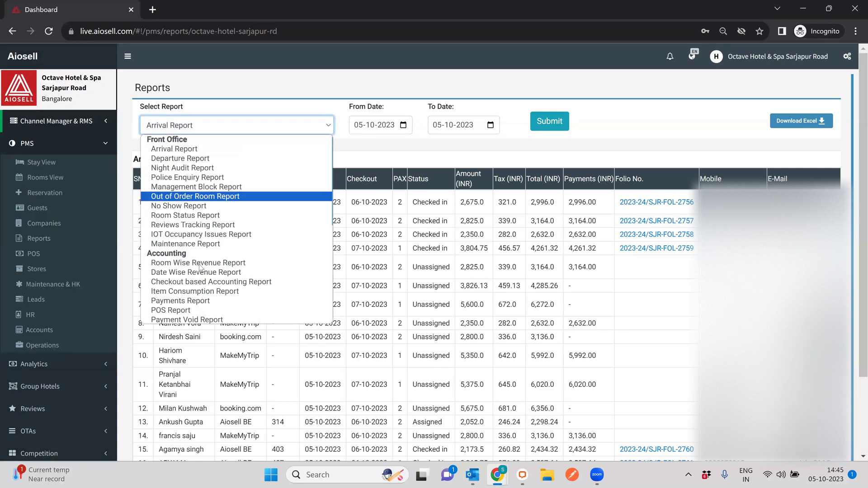
scroll(189, 200, "down", 5)
left_click(189, 187)
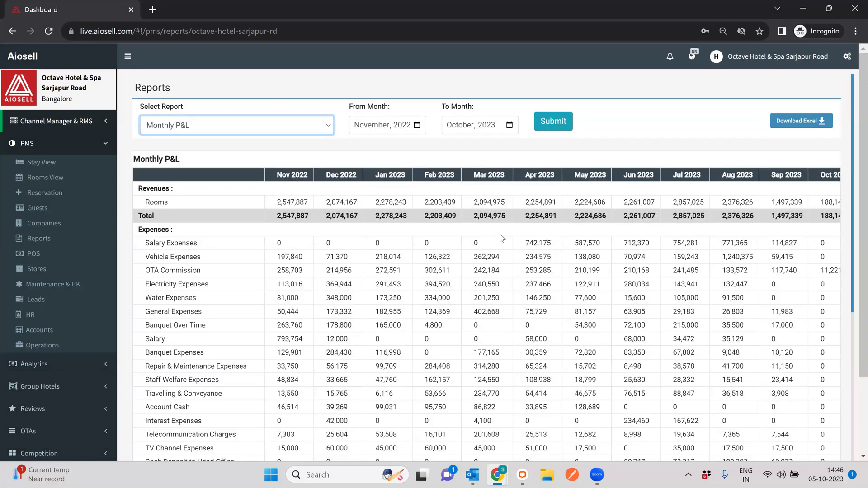
Examine the Salary Expenses row from April to August 2023 and the other expenses in the Monthly P&L, and return to the HR module.
left_click_drag(534, 243, 743, 244)
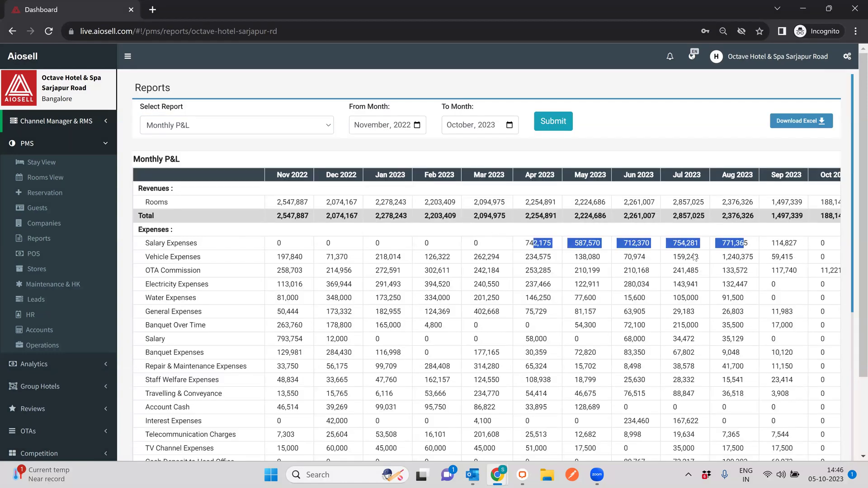
scroll(551, 308, "down", 3)
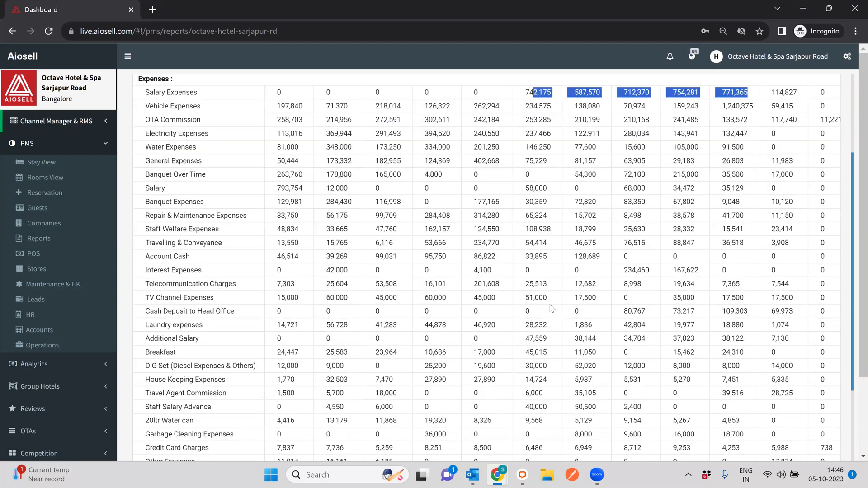
scroll(523, 309, "up", 3)
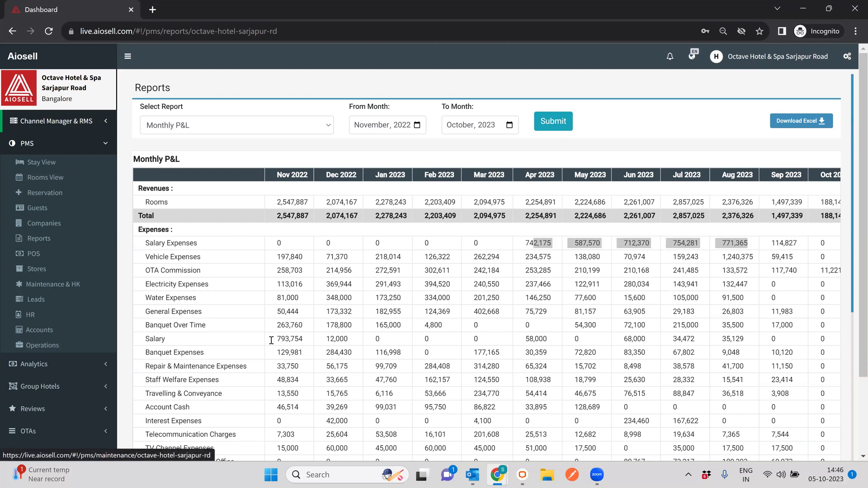
left_click(28, 314)
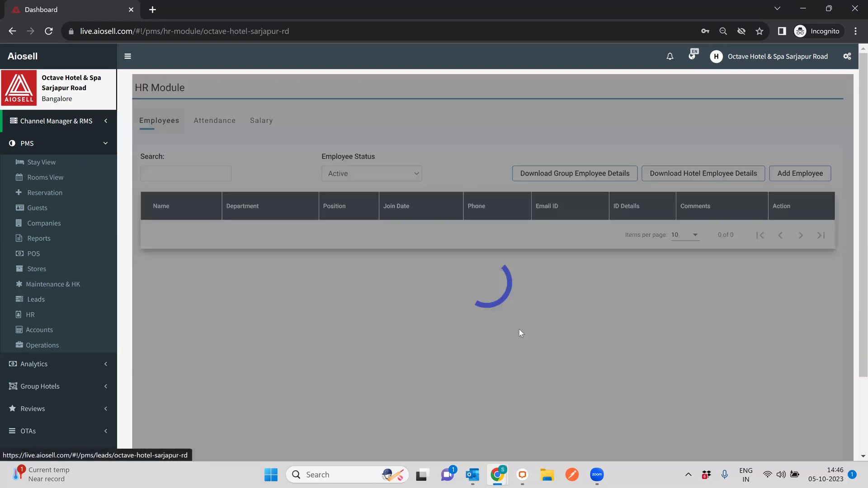